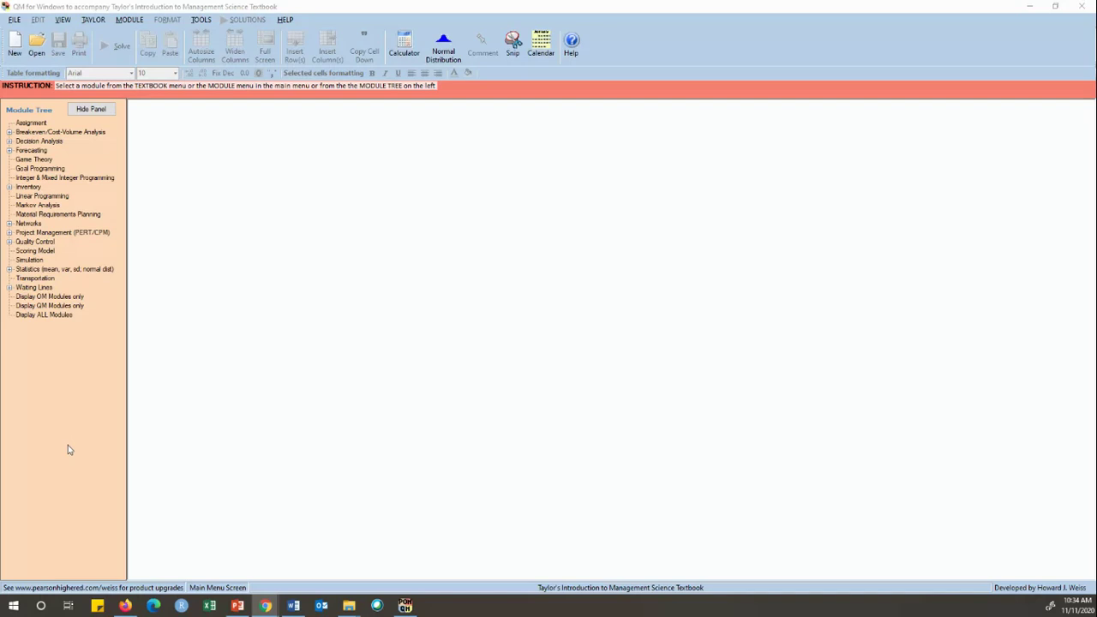
# Start a new Simulation data set and title it "Harry Tire".
pyautogui.click(31, 261)
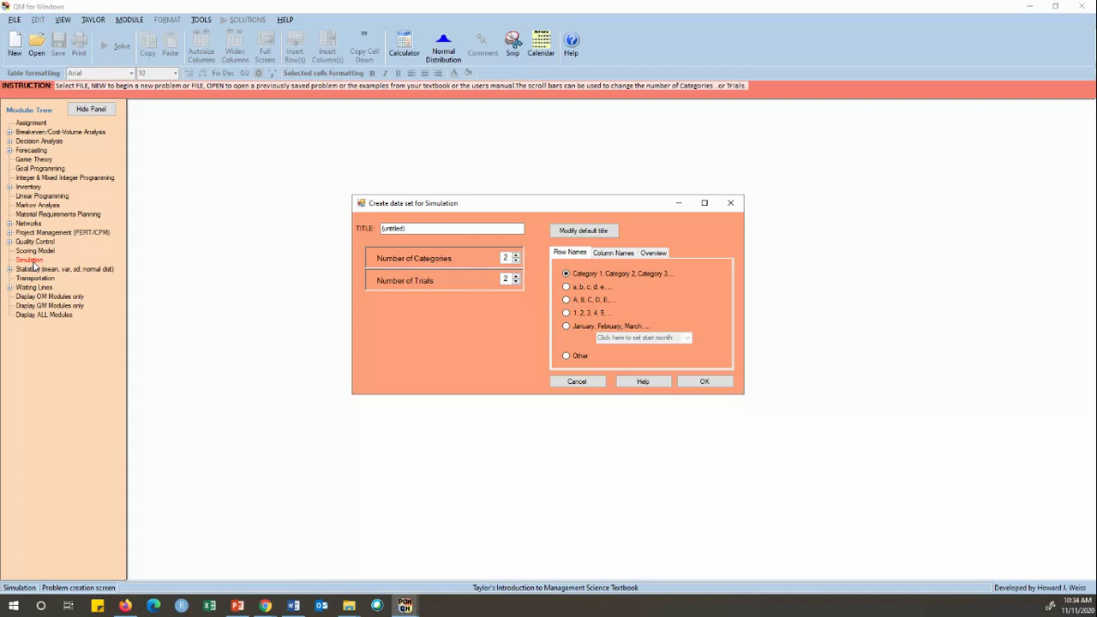
pyautogui.click(415, 230)
pyautogui.press('BackSpace')
pyautogui.press('BackSpace')
pyautogui.press('BackSpace')
pyautogui.press('BackSpace')
pyautogui.press('BackSpace')
pyautogui.press('BackSpace')
pyautogui.press('BackSpace')
pyautogui.press('BackSpace')
pyautogui.press('BackSpace')
pyautogui.press('BackSpace')
pyautogui.write('Harr')
pyautogui.write(' Tire')
pyautogui.press('Left')
pyautogui.press('Left')
pyautogui.press('Left')
pyautogui.press('Left')
pyautogui.write('y')
# Set the data set to 6 categories and 10 trials, and create it.
pyautogui.click(517, 260)
pyautogui.click(516, 256)
pyautogui.doubleClick(506, 278)
pyautogui.write('10')
pyautogui.click(711, 384)
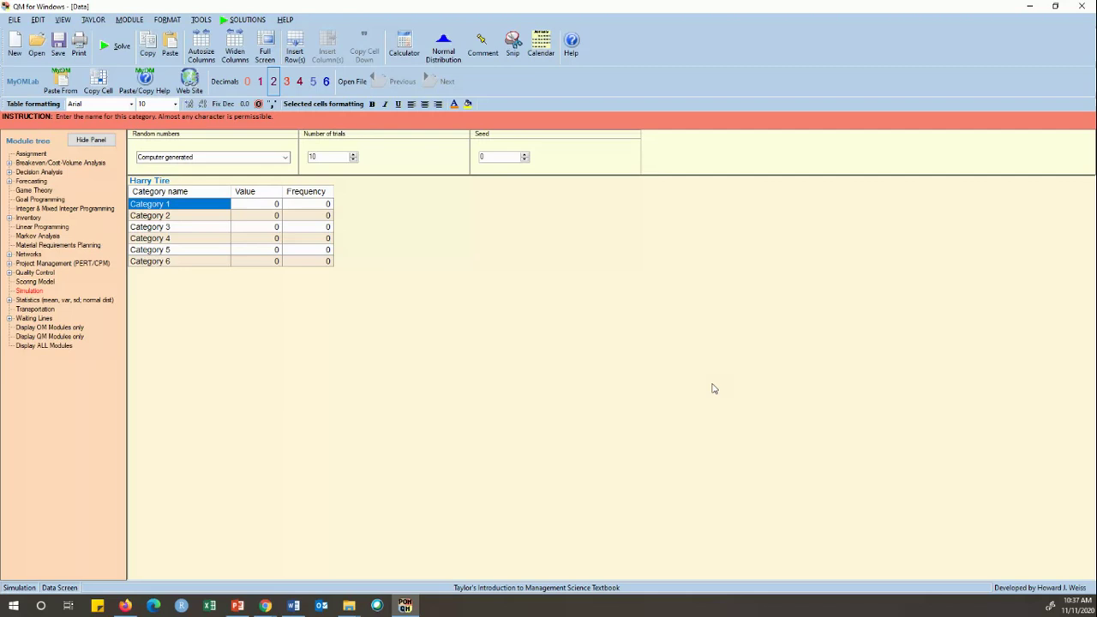
# Fill in the values 0, 1, 2, 3, 4 and 5 for Category 1 through Category 6.
pyautogui.click(276, 206)
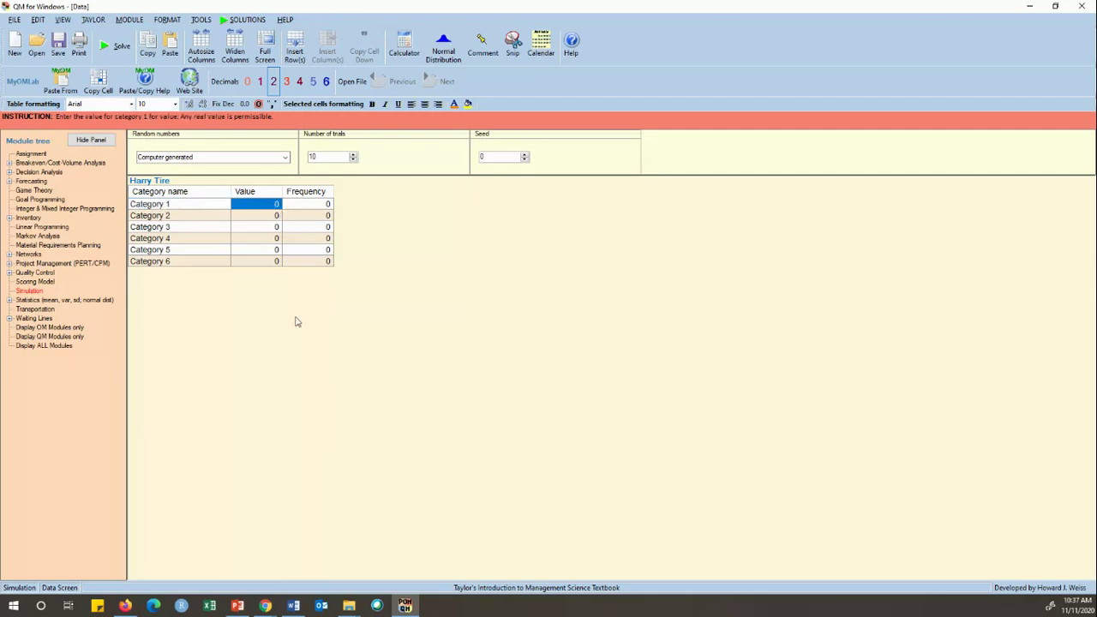
pyautogui.press('Return')
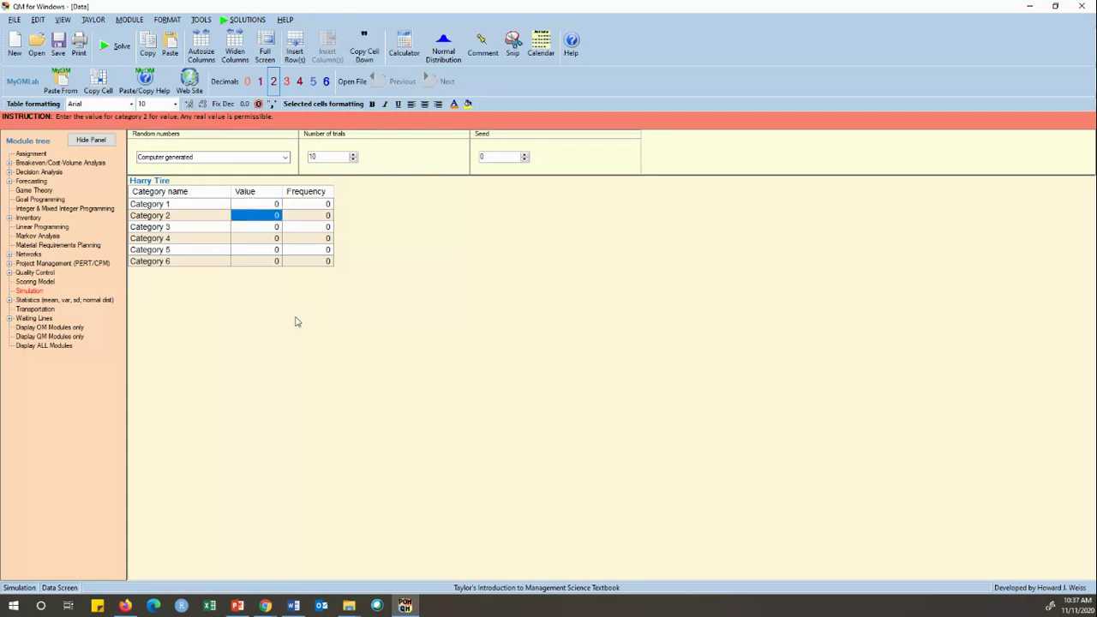
pyautogui.write('1')
pyautogui.press('Return')
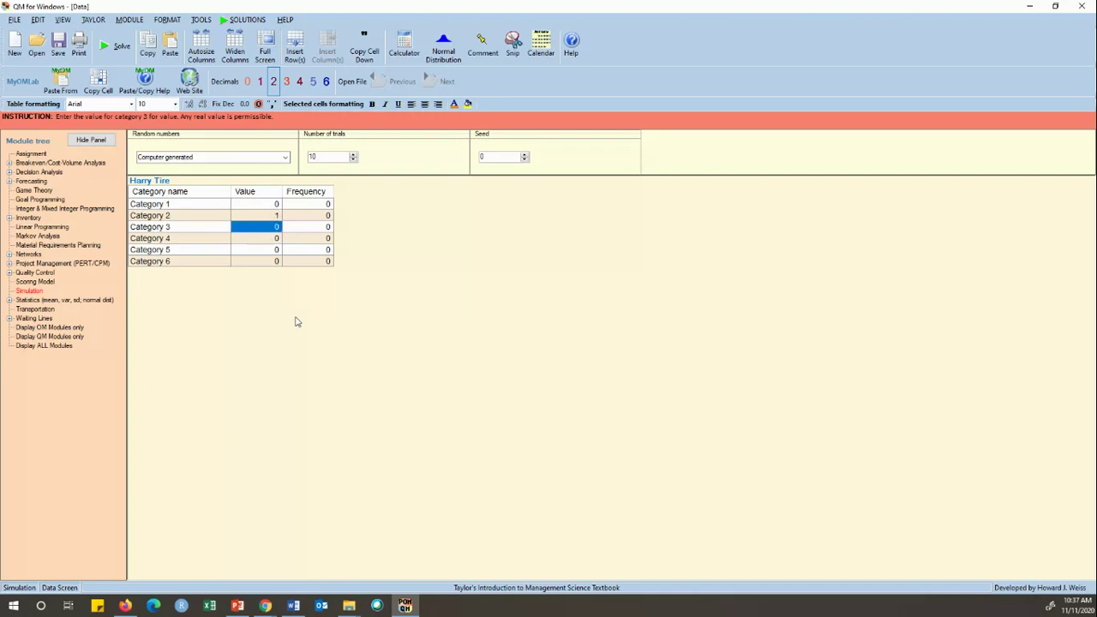
pyautogui.write('2')
pyautogui.press('Return')
pyautogui.write('3')
pyautogui.press('Return')
pyautogui.write('4')
pyautogui.press('Return')
pyautogui.write('5')
pyautogui.press('Return')
# Enter the frequencies 10, 20, 40, 60, 40 and 30 for Category 1 through Category 6, and solve the simulation.
pyautogui.press('Up')
pyautogui.press('Up')
pyautogui.press('Up')
pyautogui.press('Up')
pyautogui.press('Up')
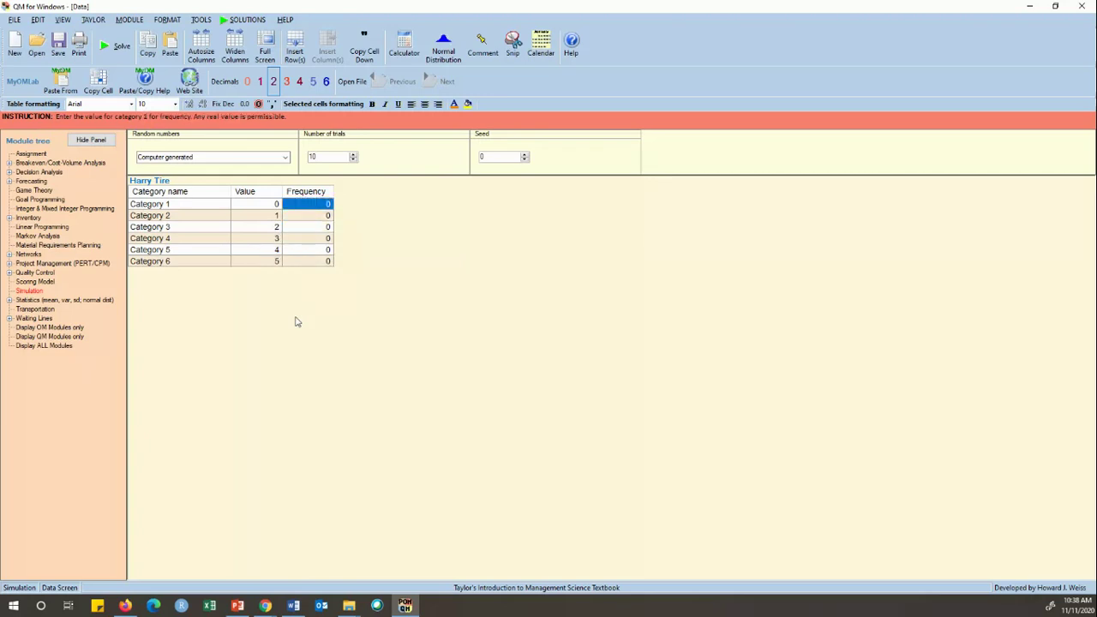
pyautogui.write('10')
pyautogui.press('Return')
pyautogui.write('20')
pyautogui.press('Return')
pyautogui.write('40')
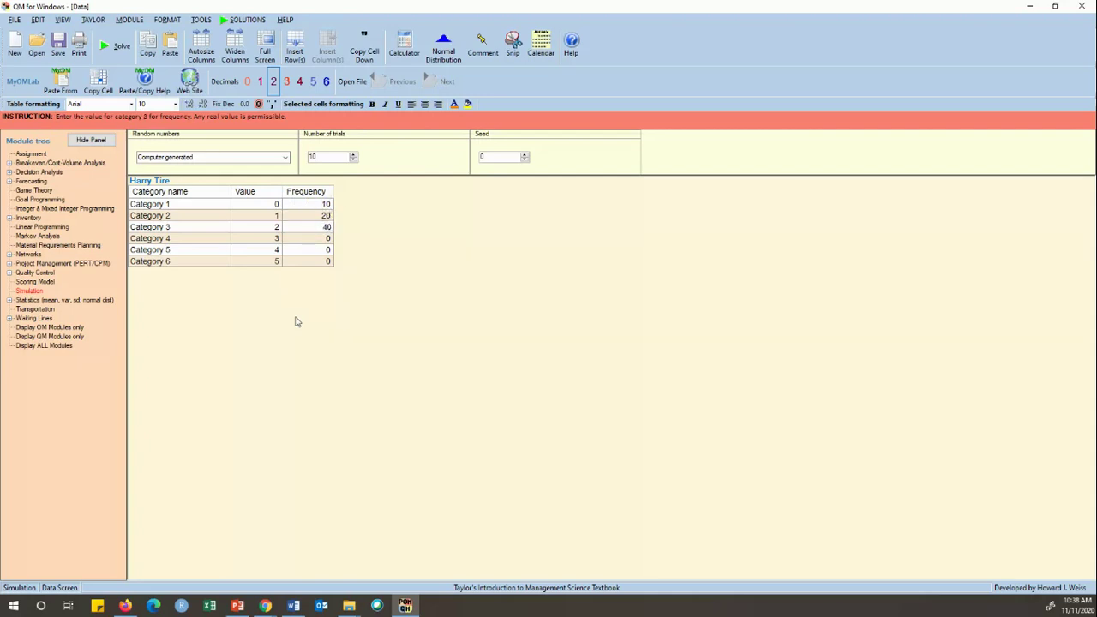
pyautogui.press('Return')
pyautogui.write('60')
pyautogui.press('Return')
pyautogui.write('40')
pyautogui.press('Return')
pyautogui.write('30')
pyautogui.press('Up')
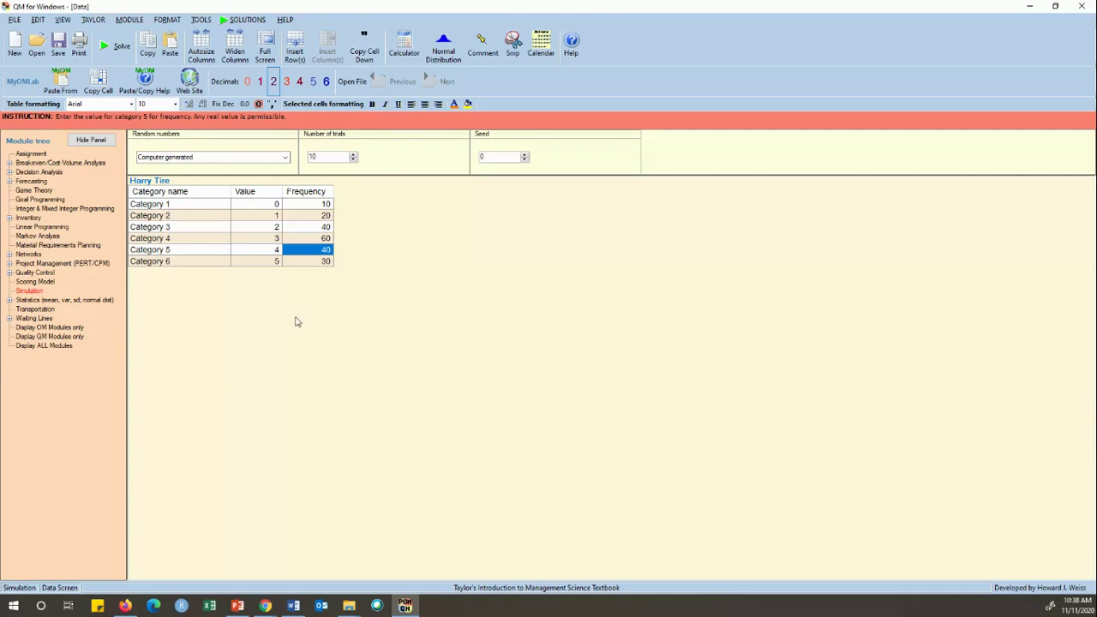
pyautogui.press('Down')
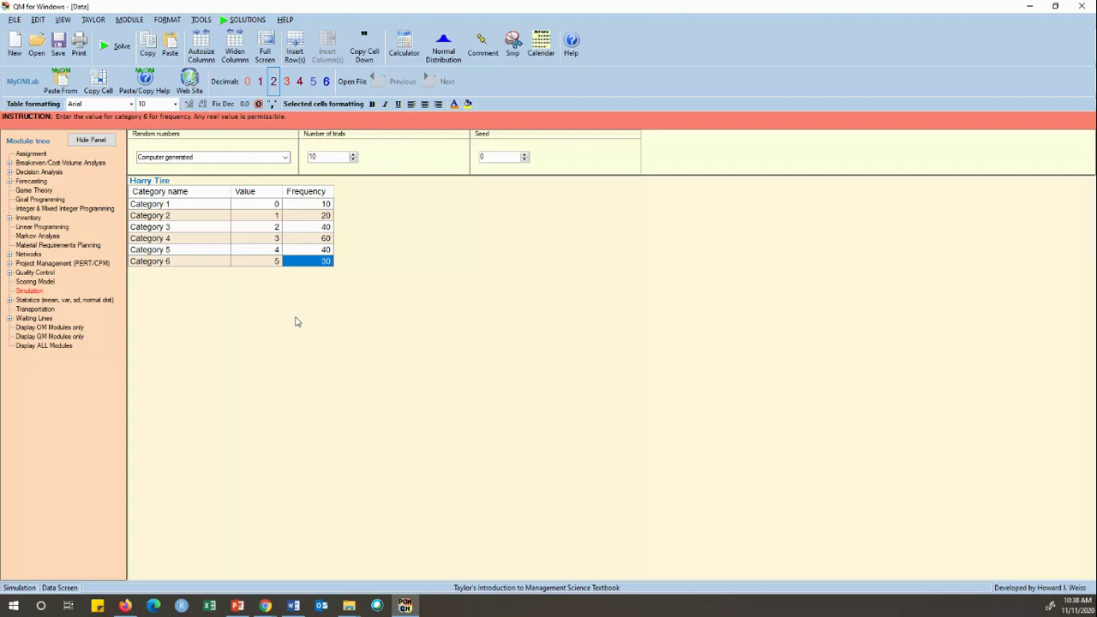
pyautogui.click(114, 49)
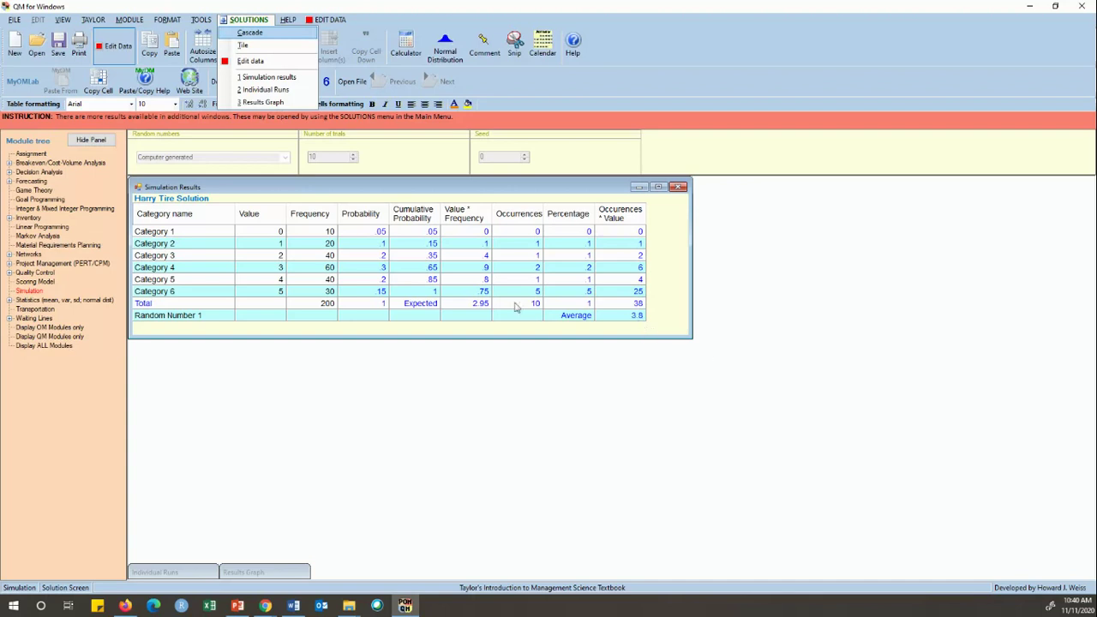
# Return to the data, set the number of trials to 100, and solve the simulation twice with that setting.
pyautogui.click(256, 63)
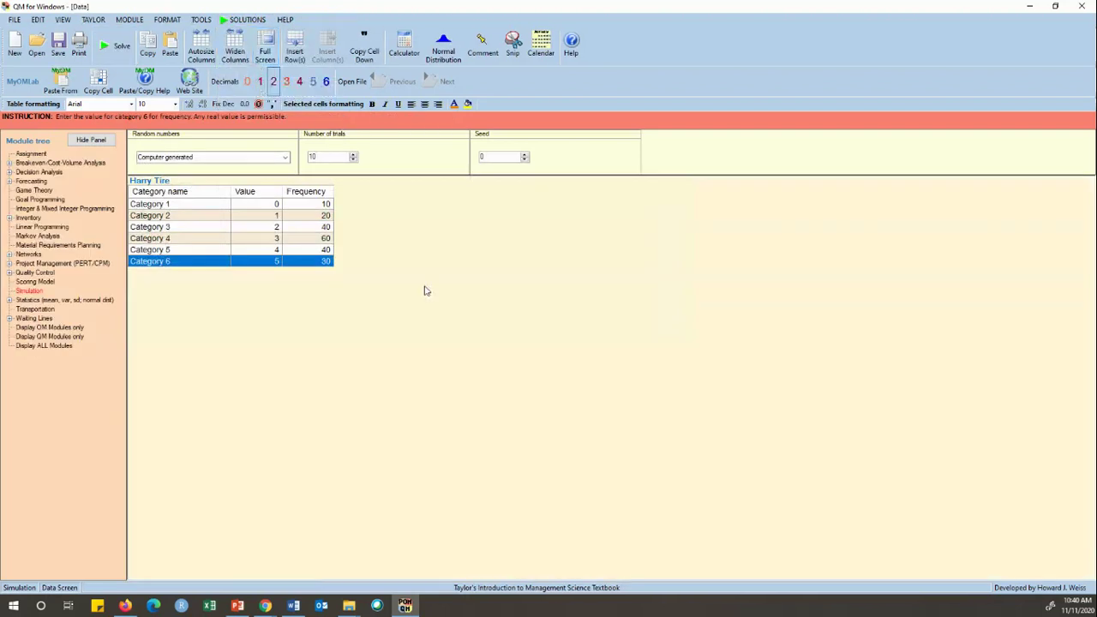
pyautogui.click(336, 157)
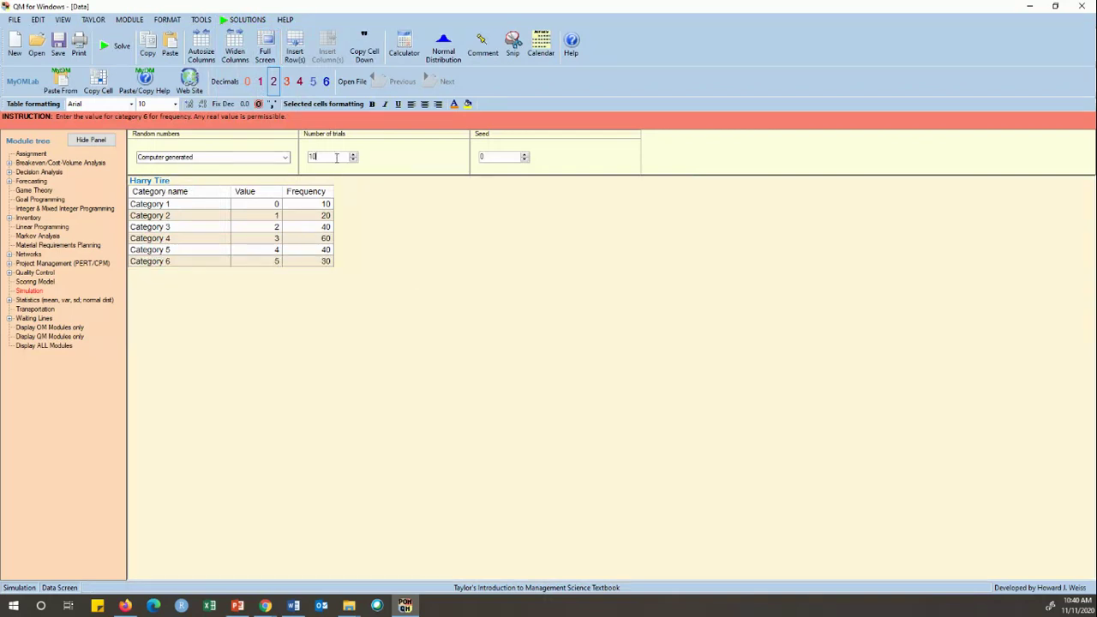
pyautogui.write('0')
pyautogui.click(115, 49)
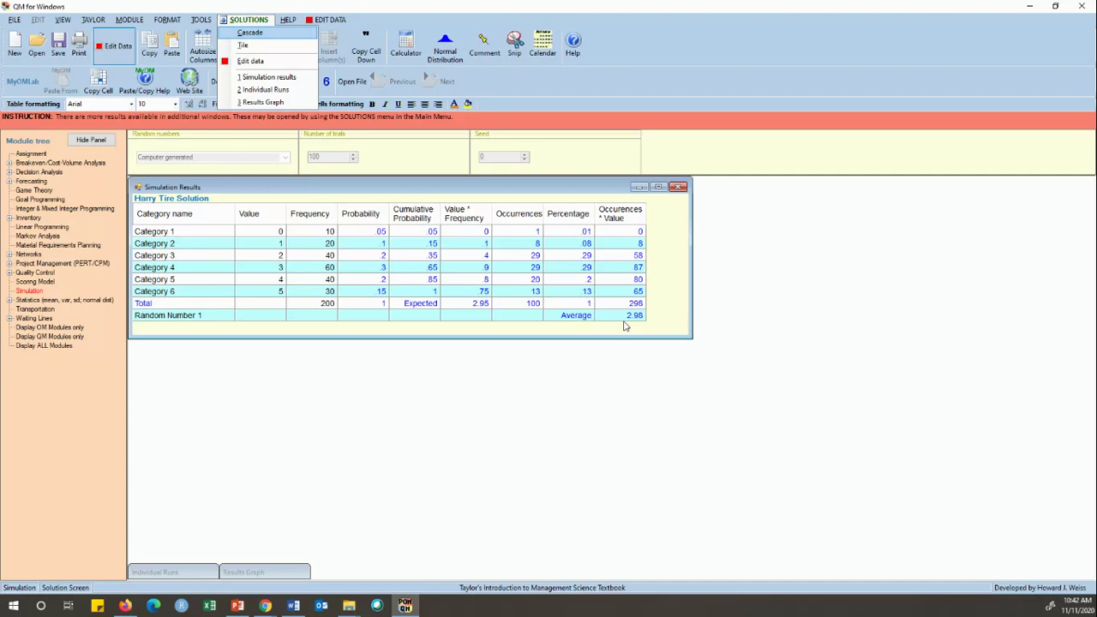
pyautogui.click(262, 62)
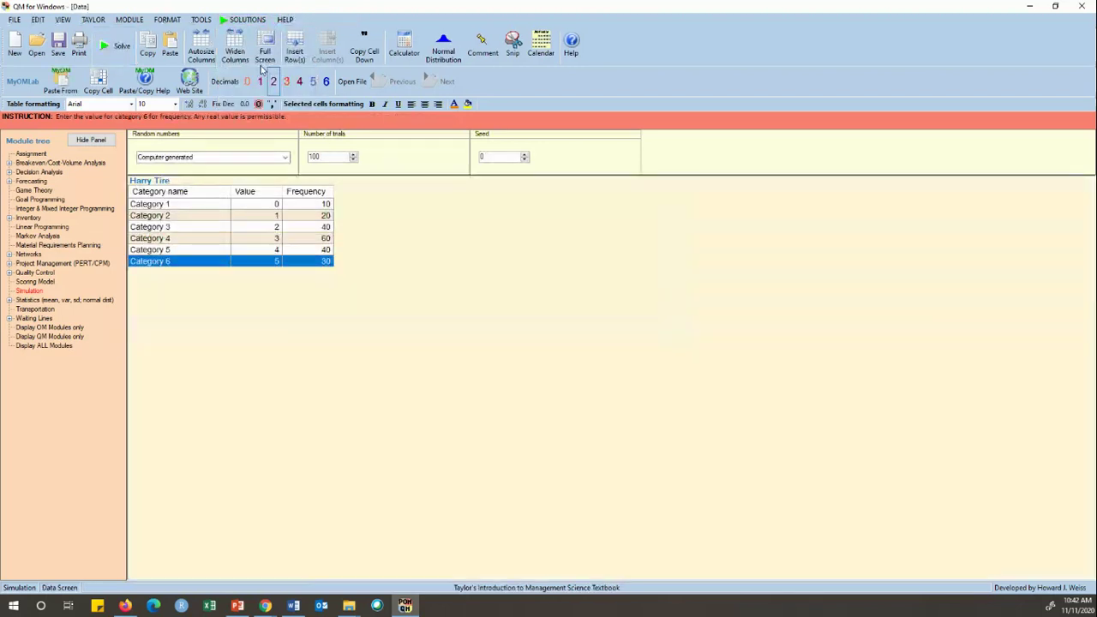
pyautogui.click(115, 47)
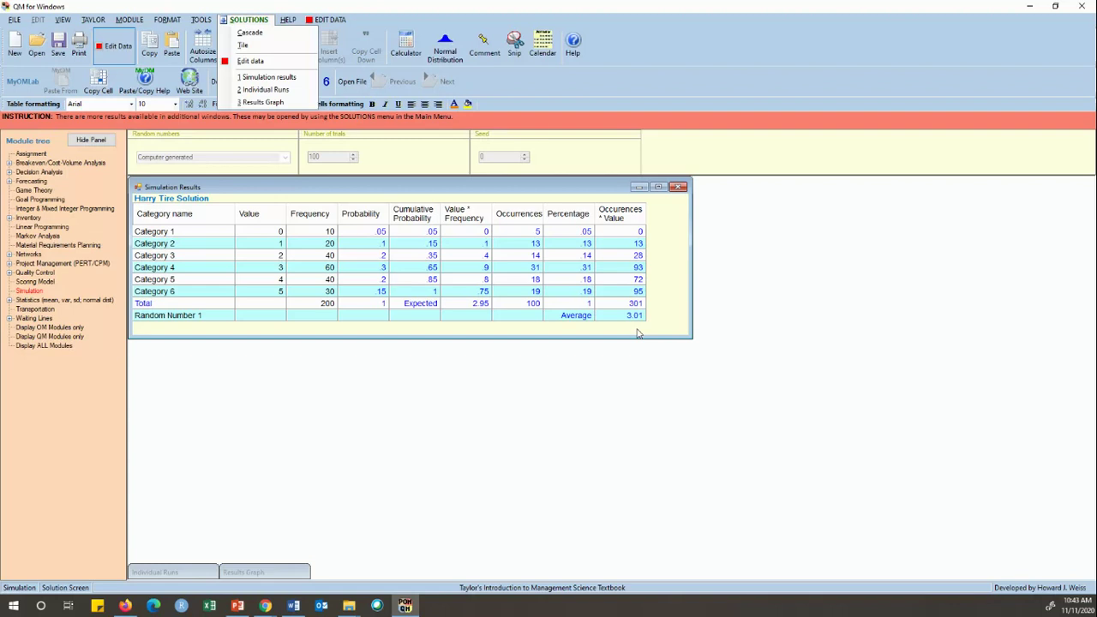
# Return to the data, set the number of trials to 1000, and solve the simulation.
pyautogui.click(250, 62)
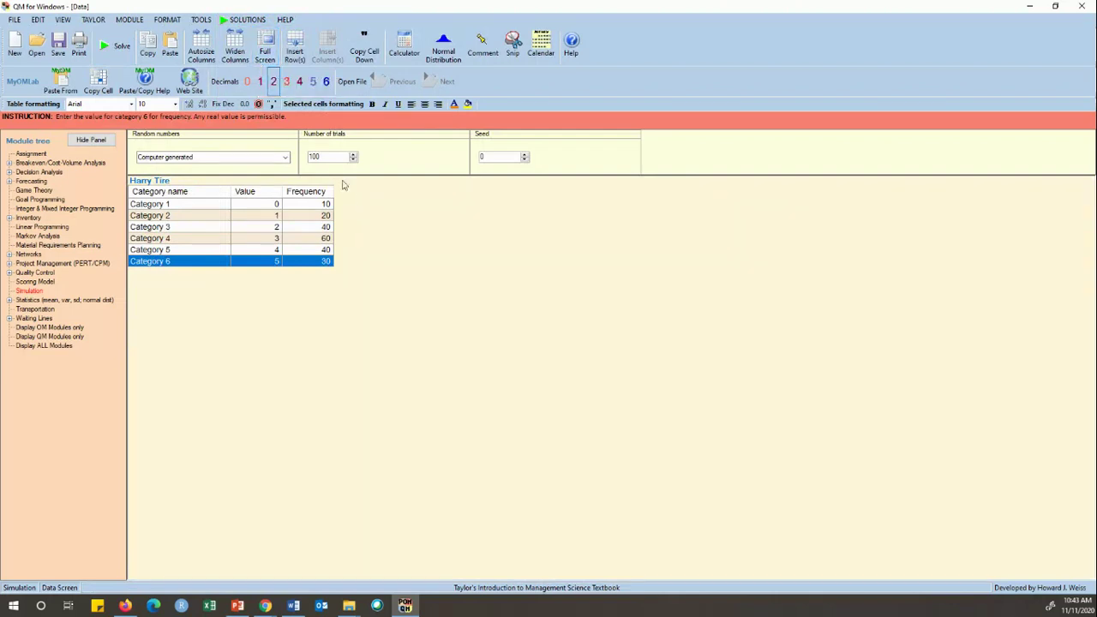
pyautogui.click(330, 157)
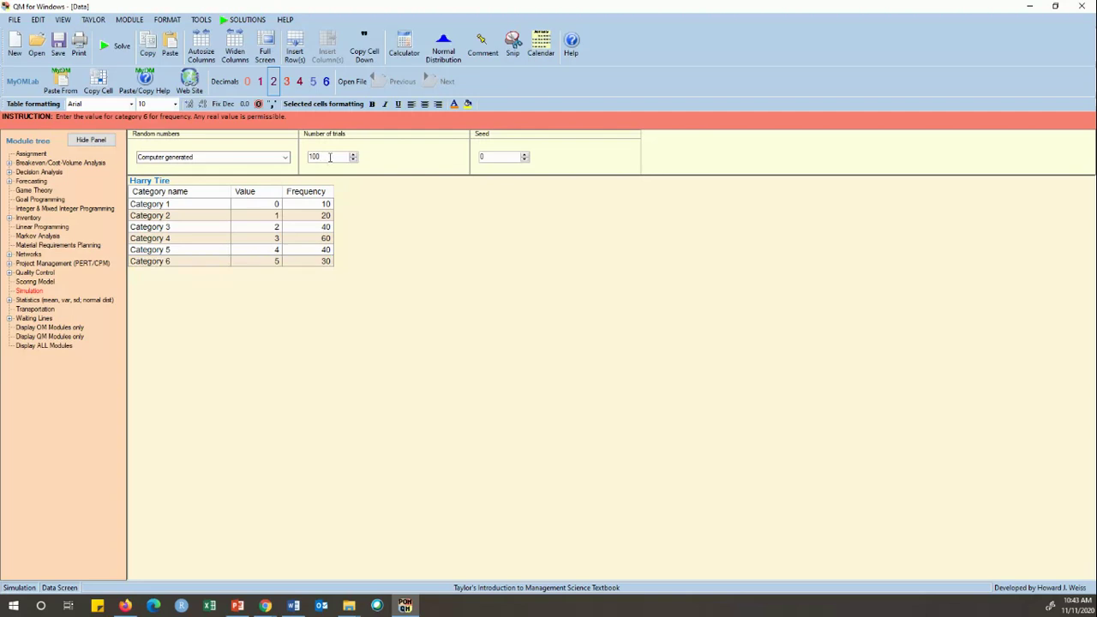
pyautogui.write('0')
pyautogui.click(116, 47)
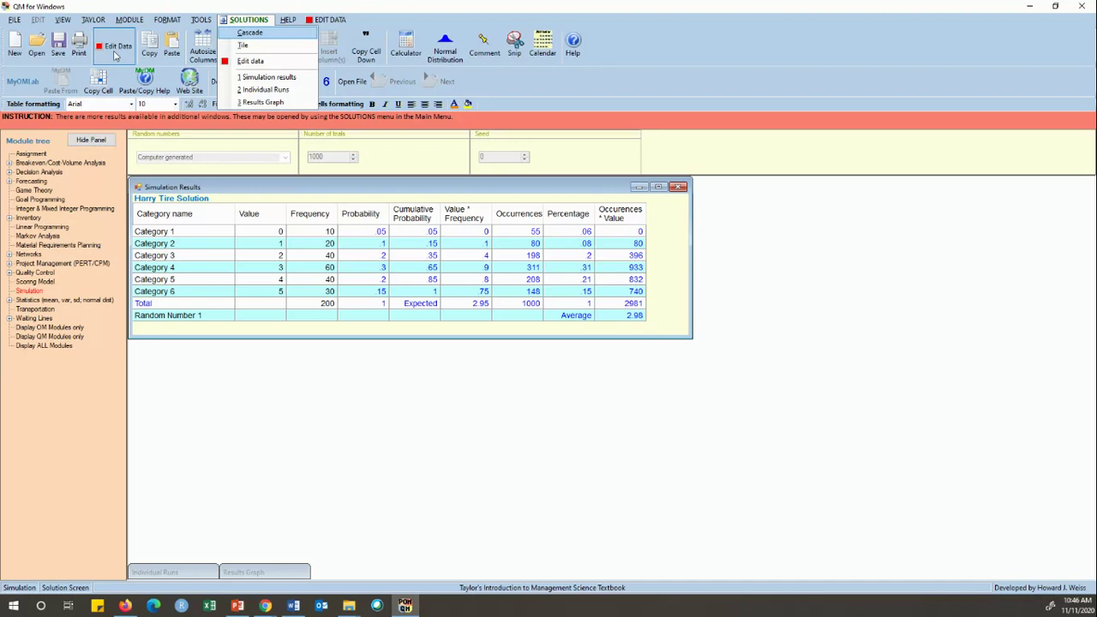
pyautogui.click(317, 358)
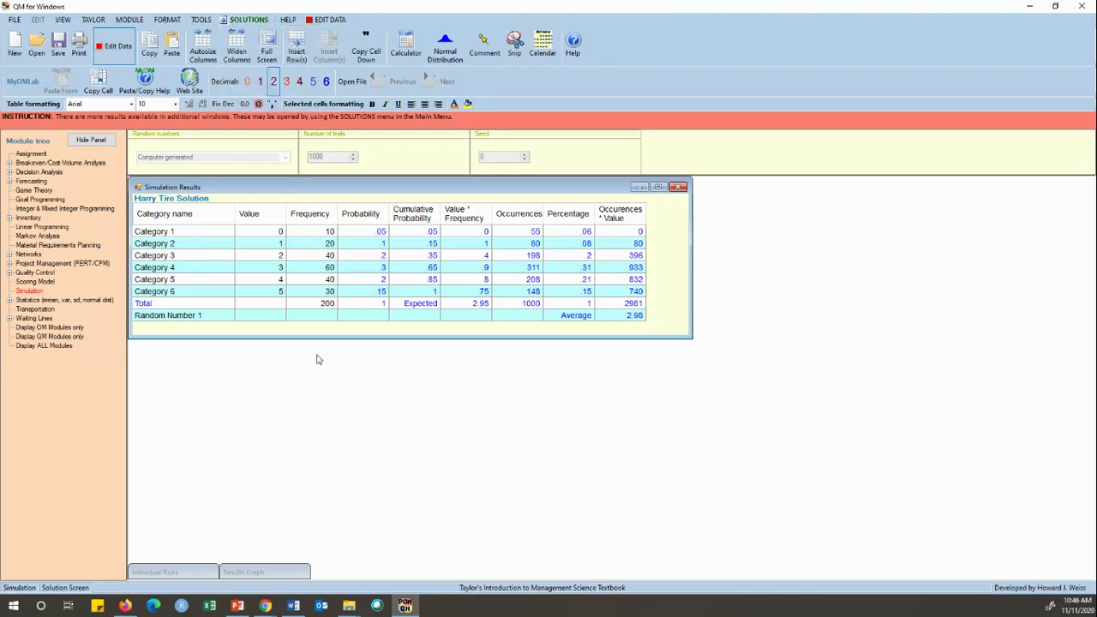
# Edit the data again to use 100 trials and re-solve the simulation.
pyautogui.click(117, 57)
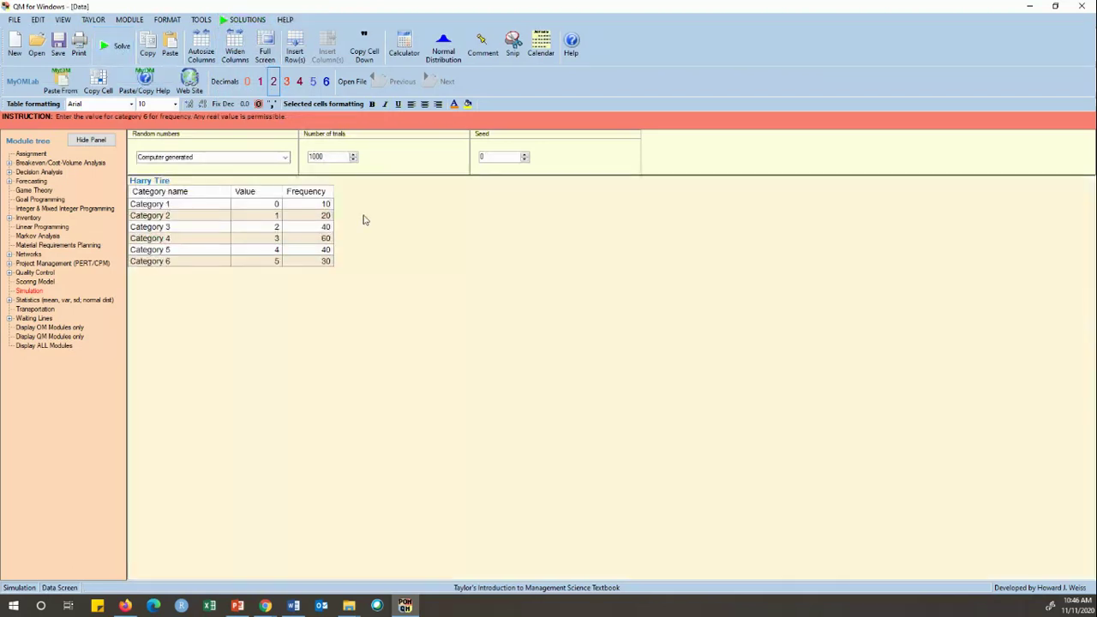
pyautogui.doubleClick(330, 157)
pyautogui.write('100')
pyautogui.click(110, 48)
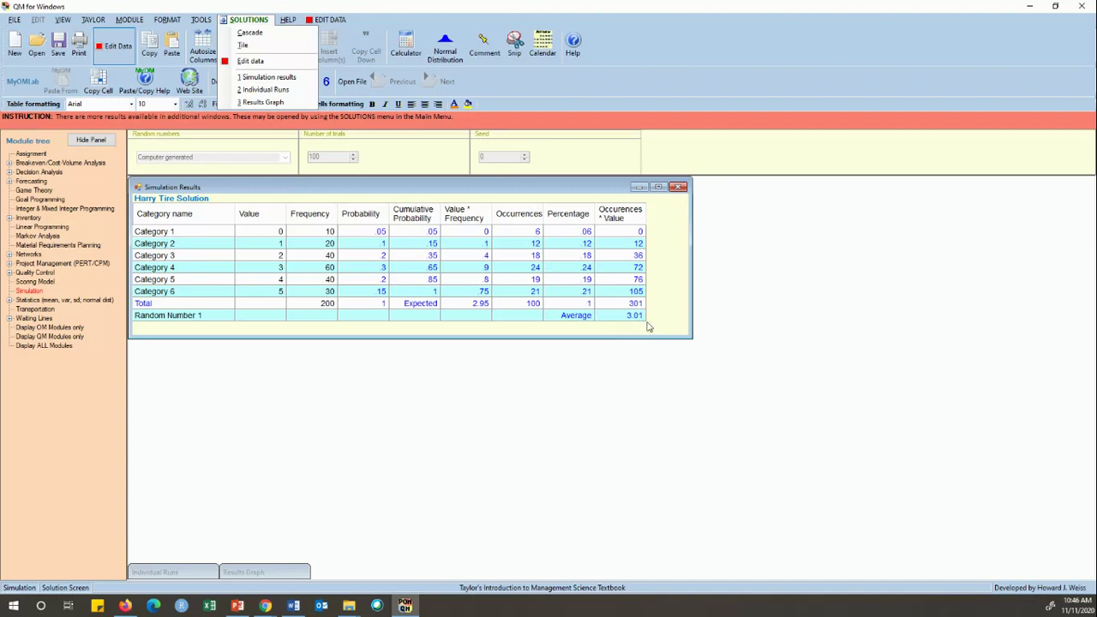
pyautogui.click(661, 327)
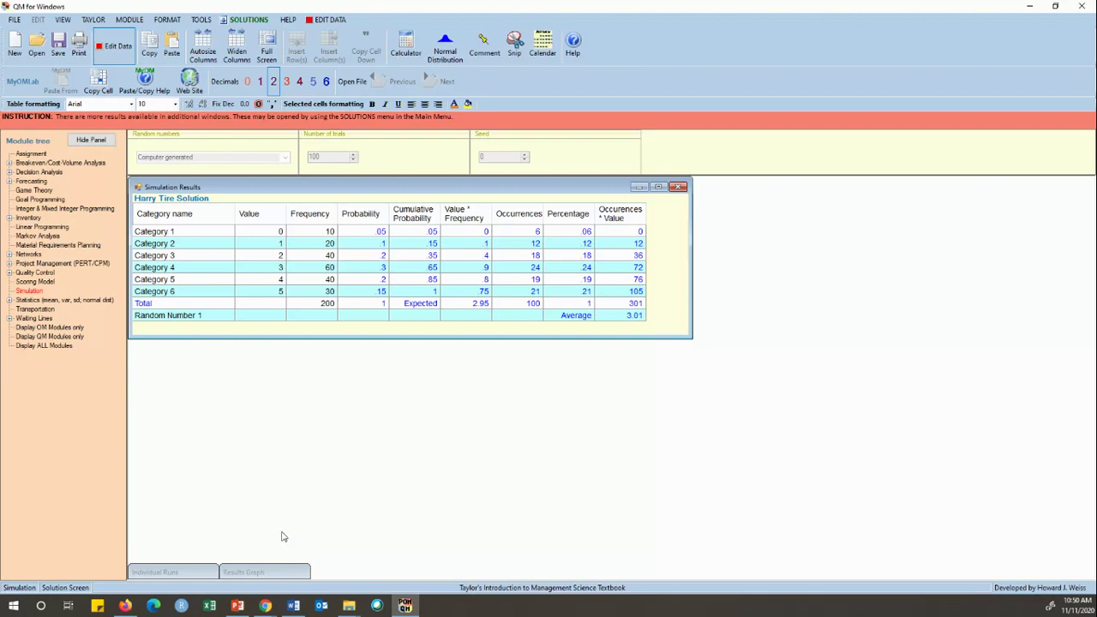
# Review the individual runs list down to its final trials and the results graph, minimizing each window after viewing.
pyautogui.doubleClick(180, 573)
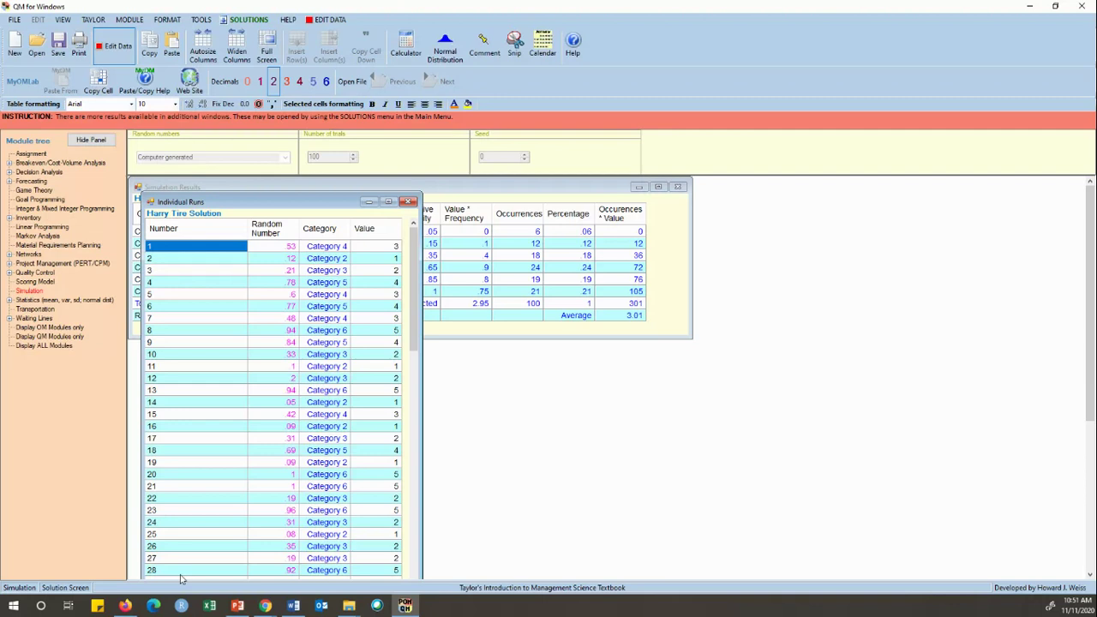
pyautogui.moveTo(415, 318); pyautogui.dragTo(410, 585)
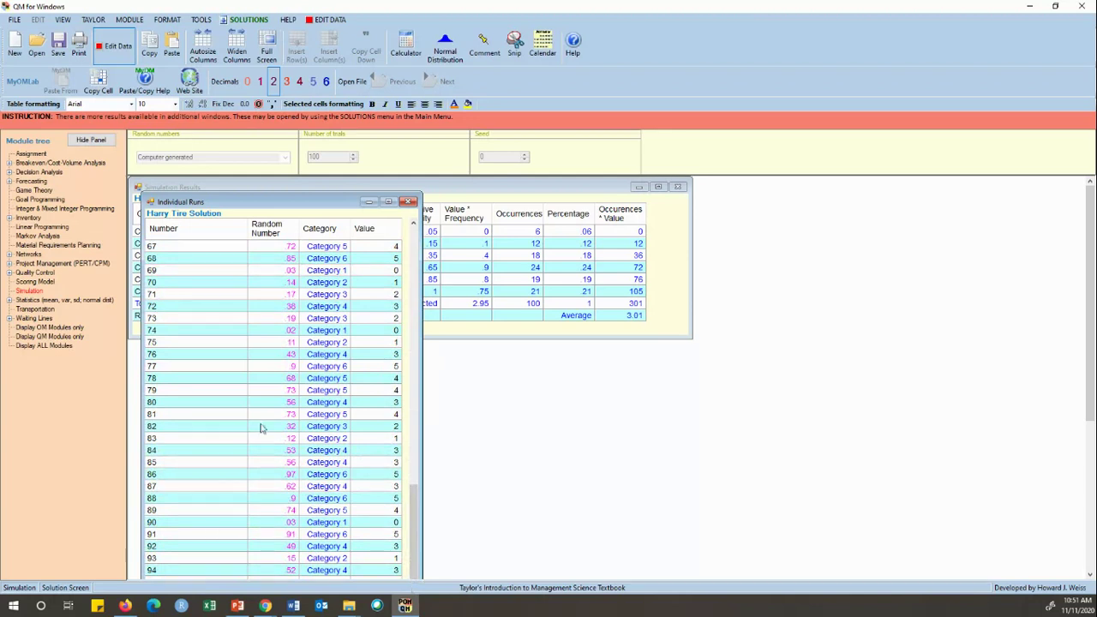
pyautogui.click(368, 202)
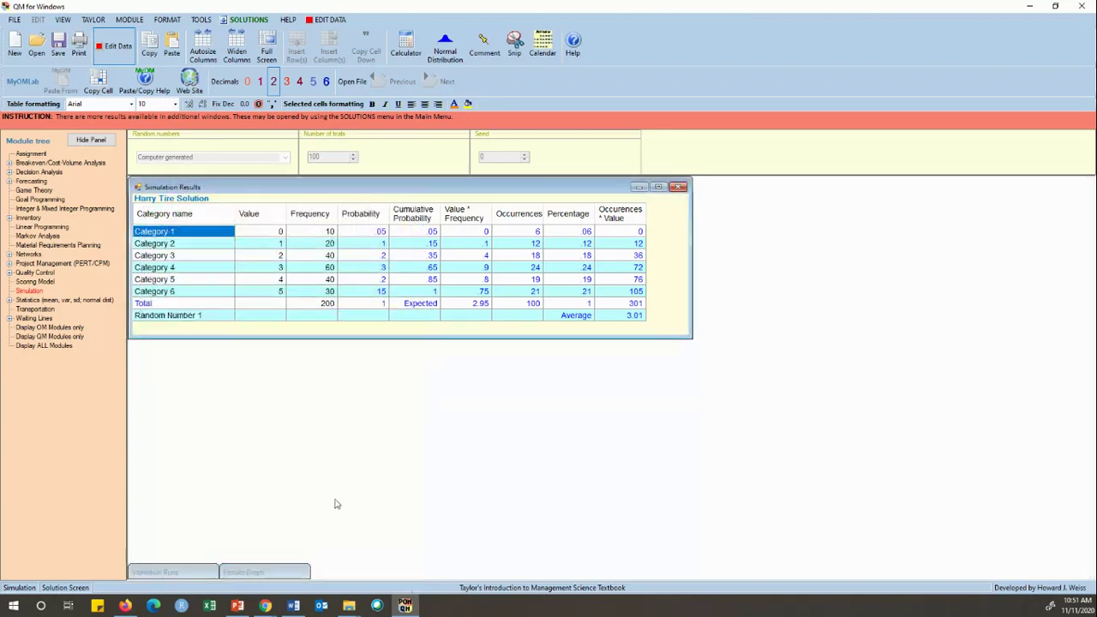
pyautogui.doubleClick(262, 571)
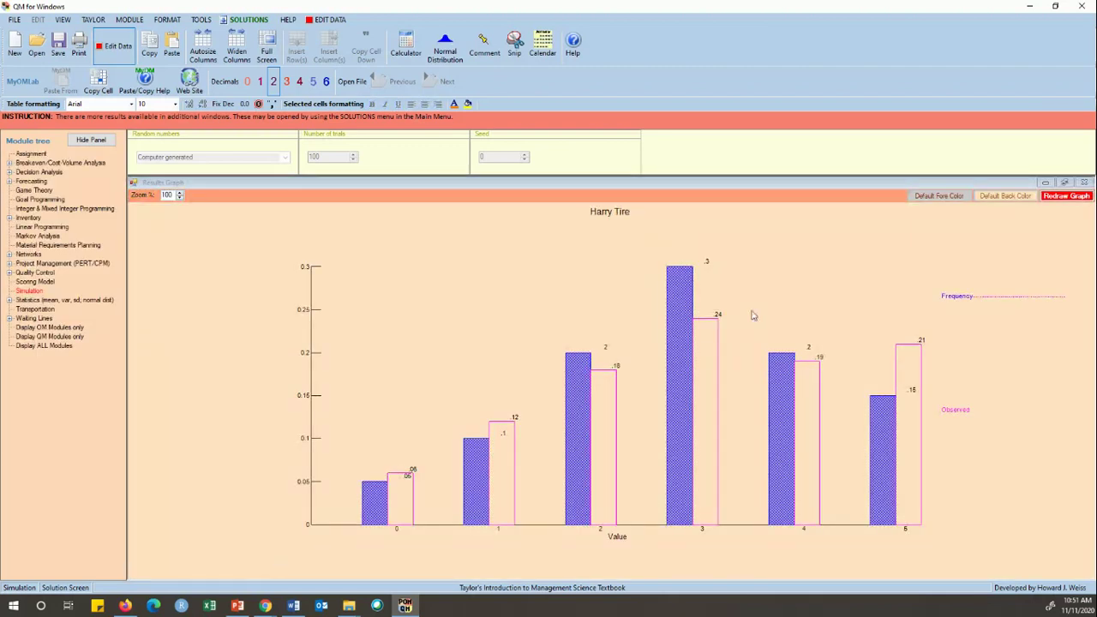
pyautogui.click(1044, 183)
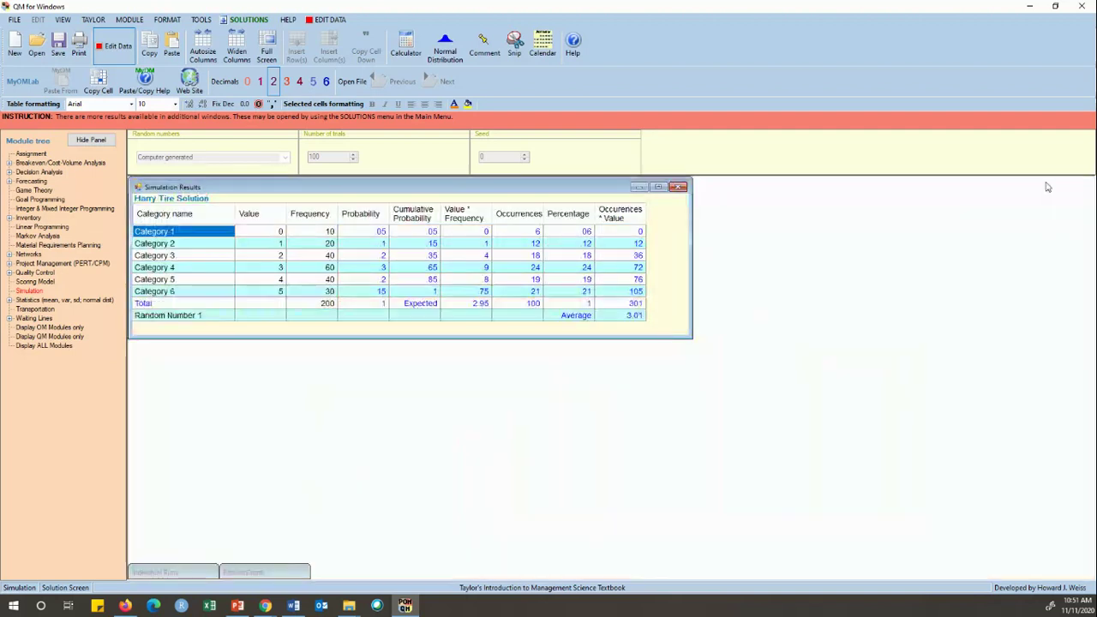